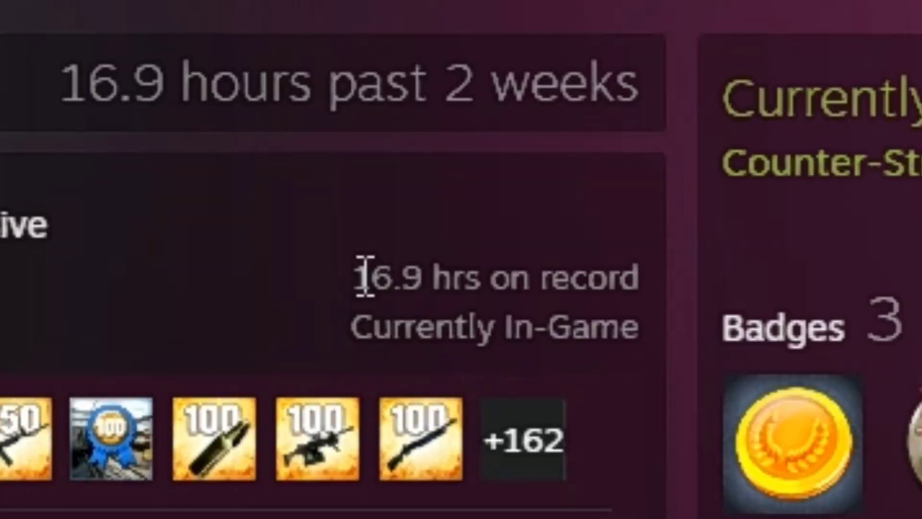
# Highlight the 16.9 hours on record and the 167 of 167 achievement count in Steam
pyautogui.moveTo(357, 277); pyautogui.dragTo(437, 294)
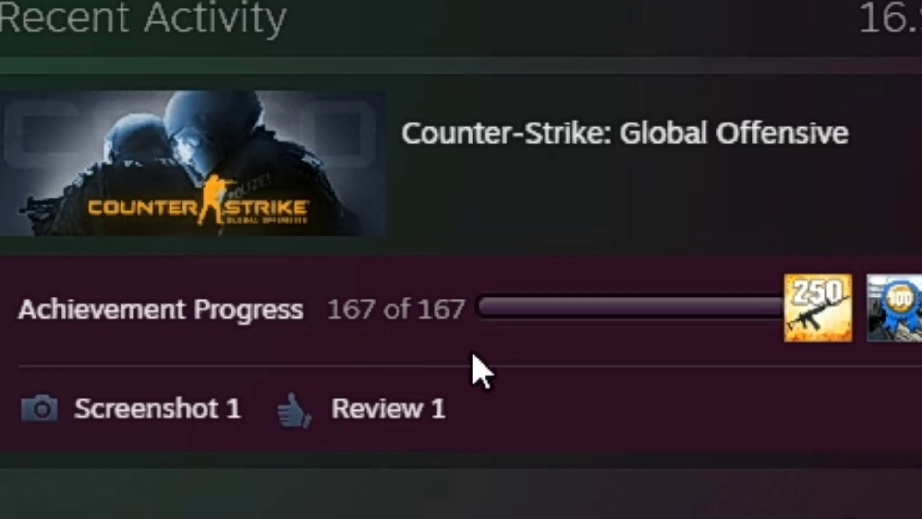
pyautogui.click(293, 273)
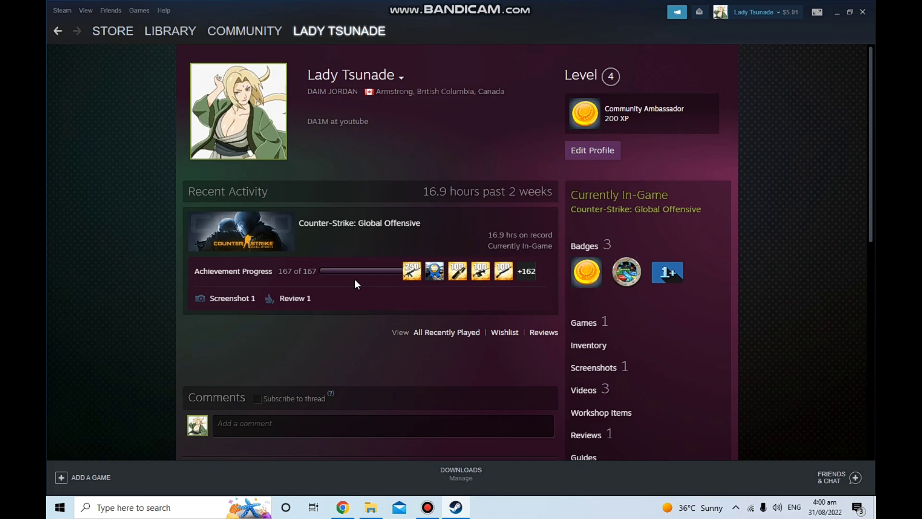
pyautogui.moveTo(281, 270); pyautogui.dragTo(325, 269)
pyautogui.click(329, 277)
pyautogui.click(368, 278)
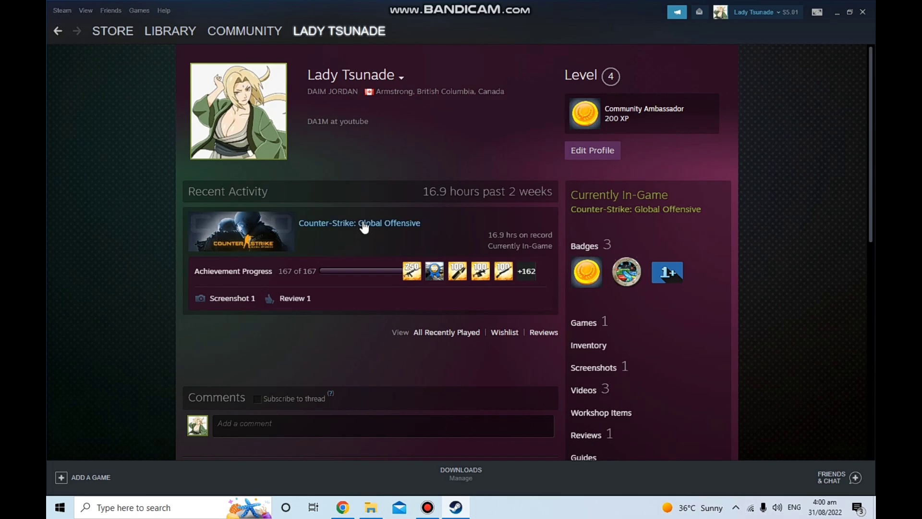
# Hide Steam, return to the browser's FileHorse download page and highlight the 51.2 KB file size
pyautogui.click(837, 12)
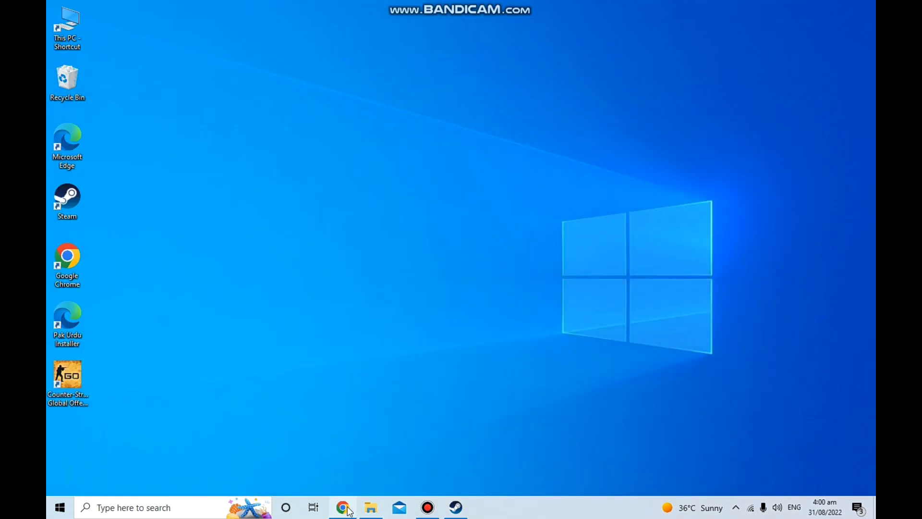
pyautogui.click(347, 510)
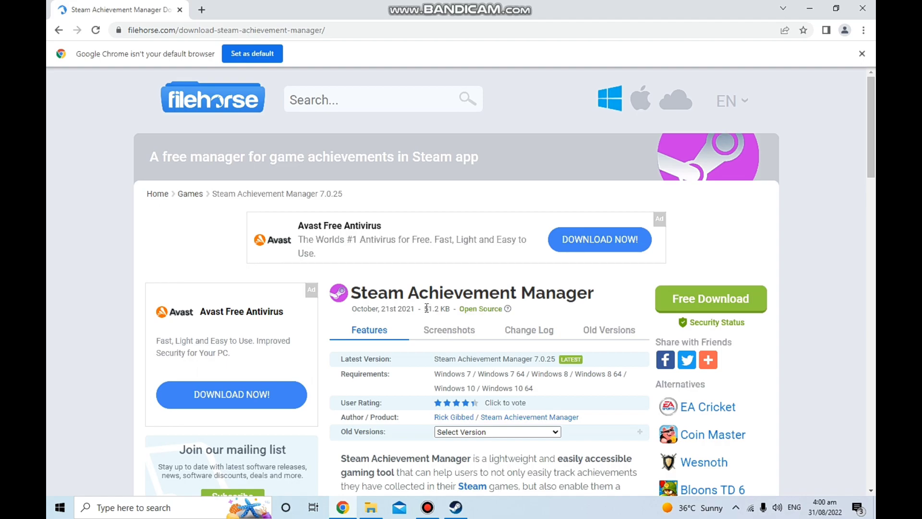
pyautogui.moveTo(427, 307); pyautogui.dragTo(450, 308)
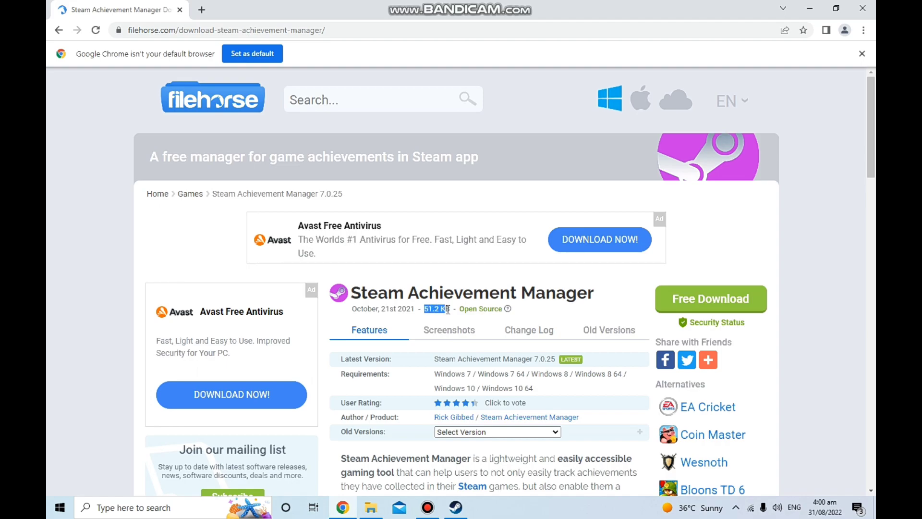
pyautogui.click(627, 304)
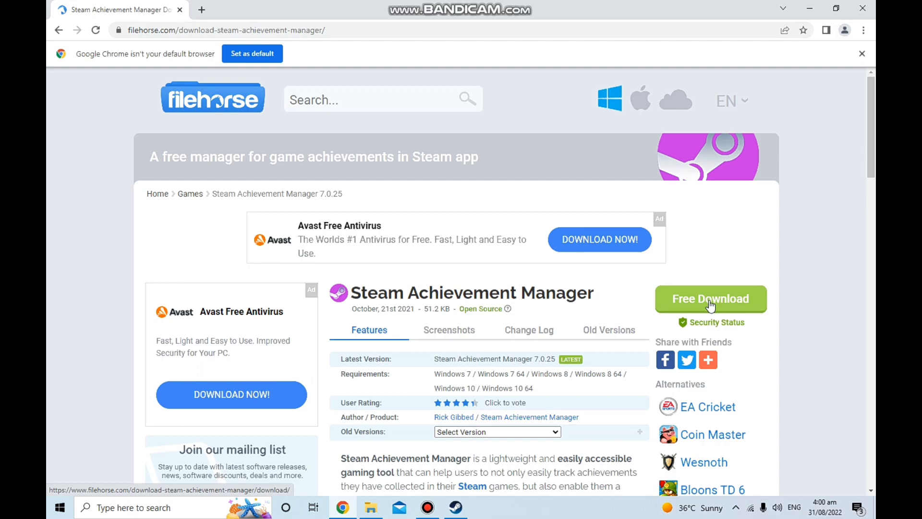
# From the desktop, go through This PC to Downloads and open the SAM folder
pyautogui.press('super+d')
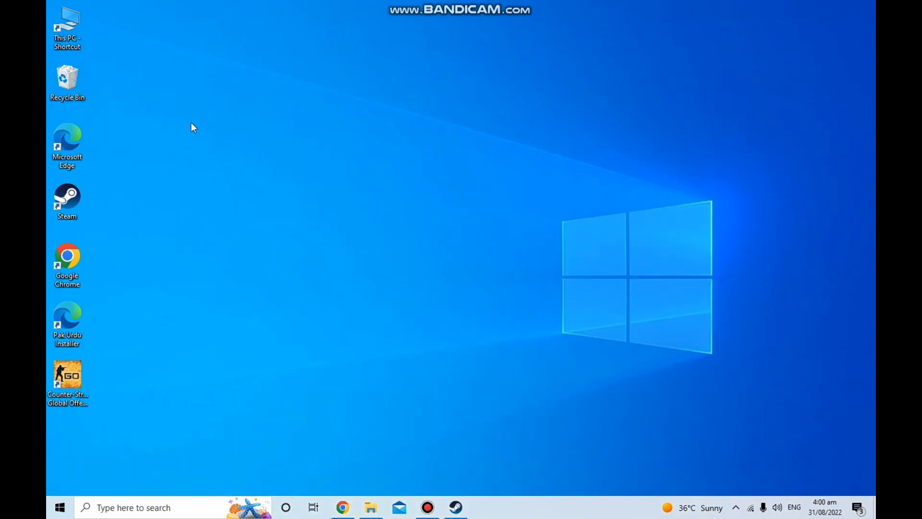
pyautogui.doubleClick(71, 35)
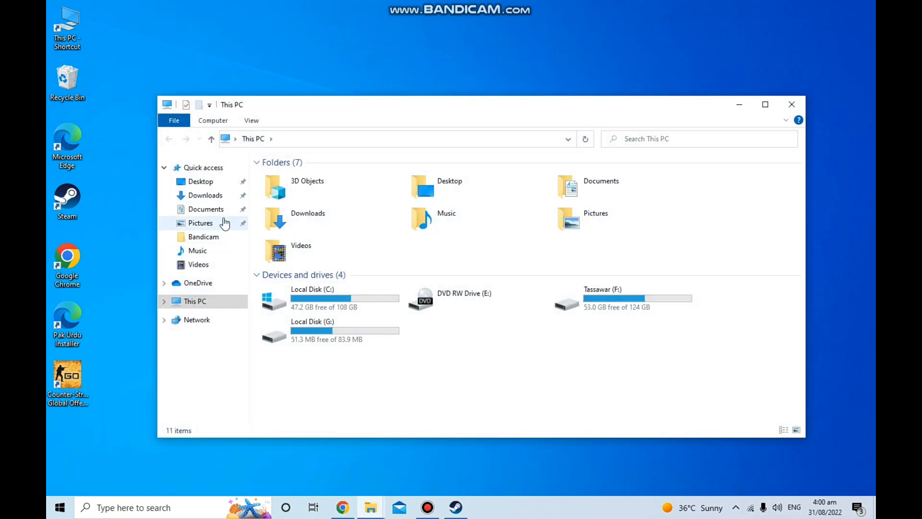
pyautogui.click(235, 201)
pyautogui.doubleClick(302, 201)
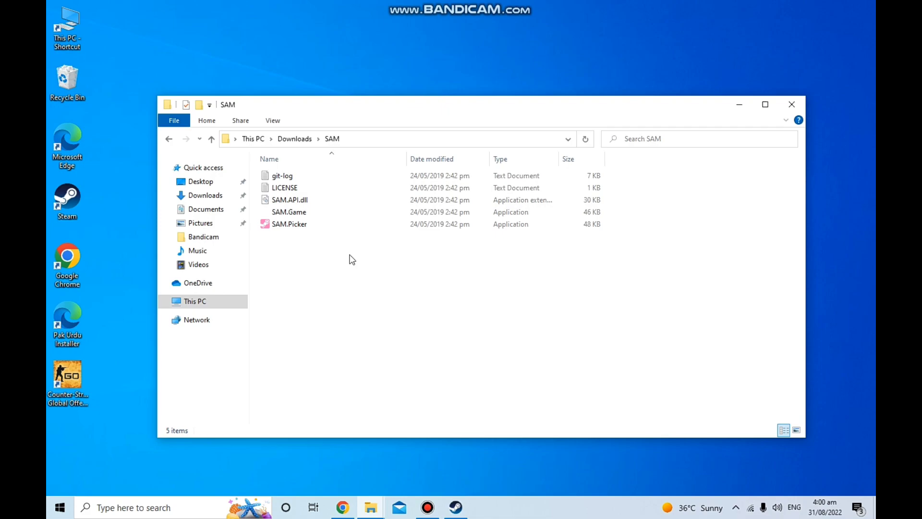
# Select SAM.Picker, briefly select all five SAM files, then clear the selection
pyautogui.click(322, 228)
pyautogui.click(317, 258)
pyautogui.moveTo(317, 258); pyautogui.dragTo(305, 176)
pyautogui.click(304, 243)
pyautogui.click(303, 227)
pyautogui.click(306, 233)
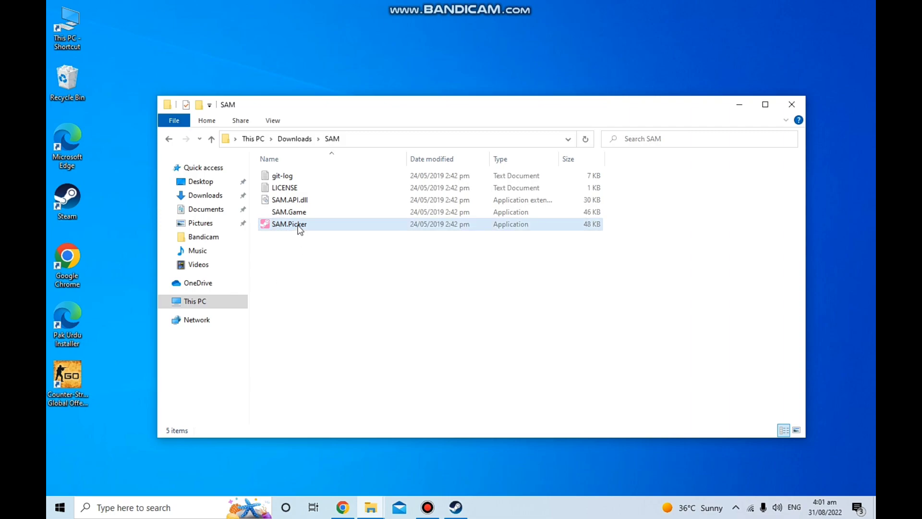
# Launch SAM.Picker and move its game picker window lower right, browsing the games list
pyautogui.click(300, 228)
pyautogui.press('Return')
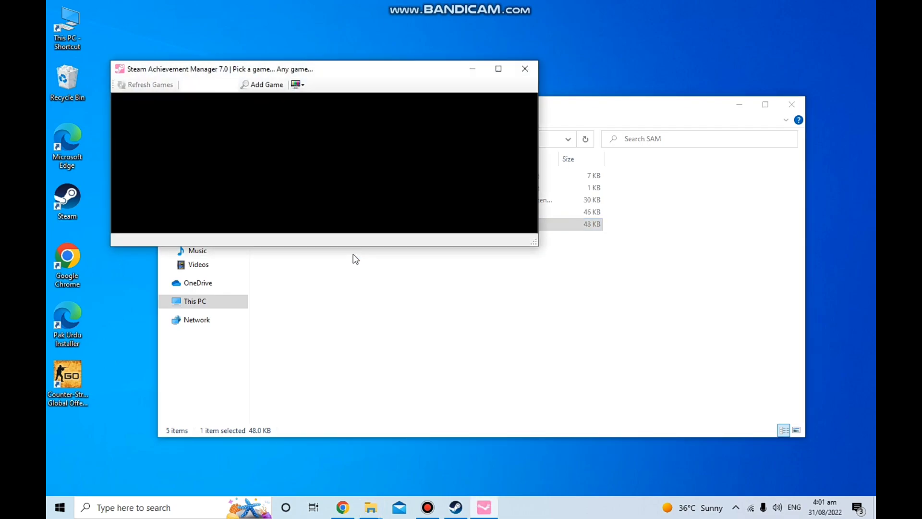
pyautogui.moveTo(384, 68); pyautogui.dragTo(502, 109)
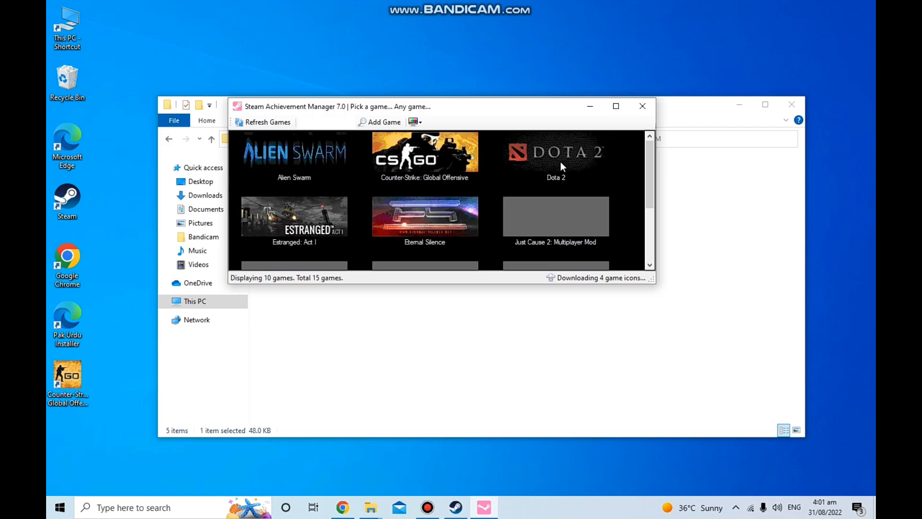
pyautogui.scroll(-2, 476, 181)
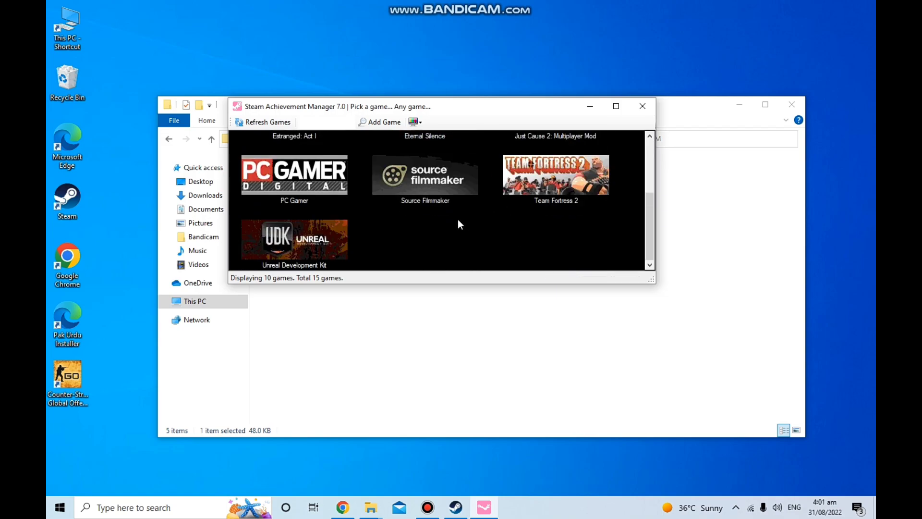
pyautogui.scroll(2, 465, 224)
pyautogui.scroll(1, 476, 234)
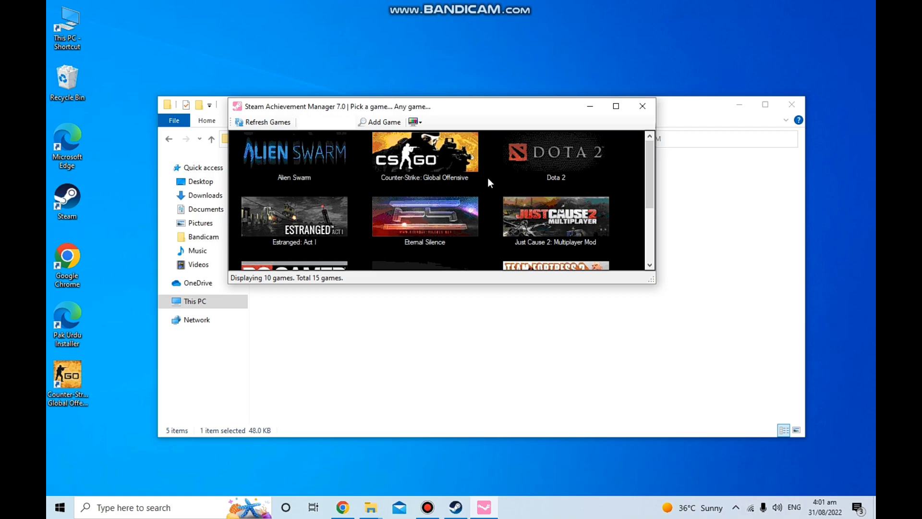
# Try adding a game by ID, dismiss the invalid ID error, and reopen the game ID box
pyautogui.click(379, 122)
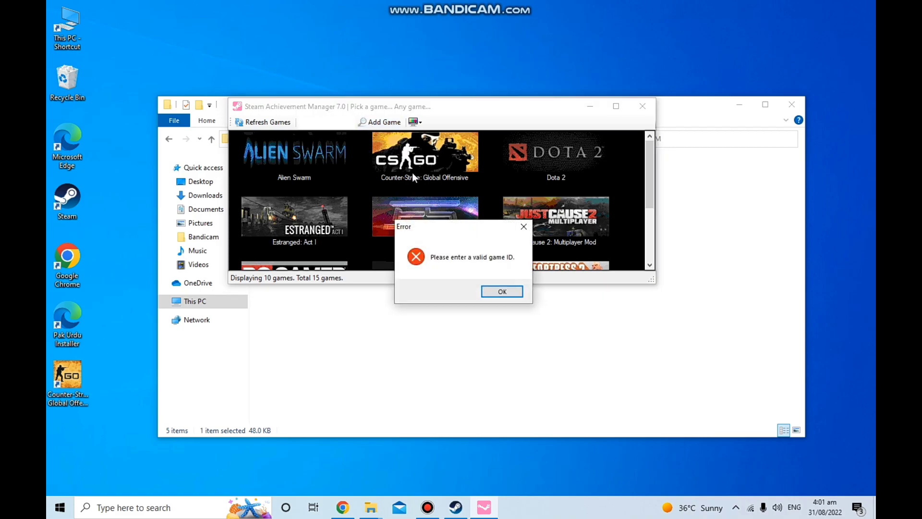
pyautogui.click(501, 291)
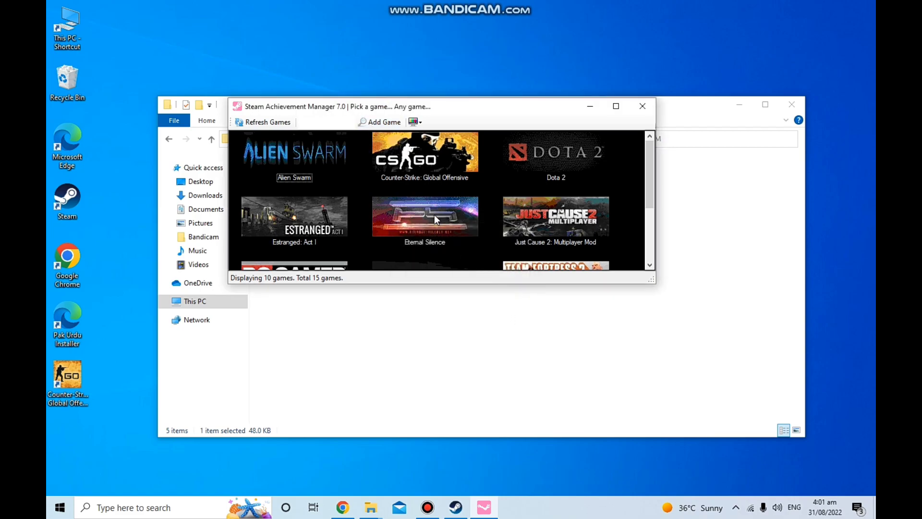
pyautogui.scroll(-3, 589, 207)
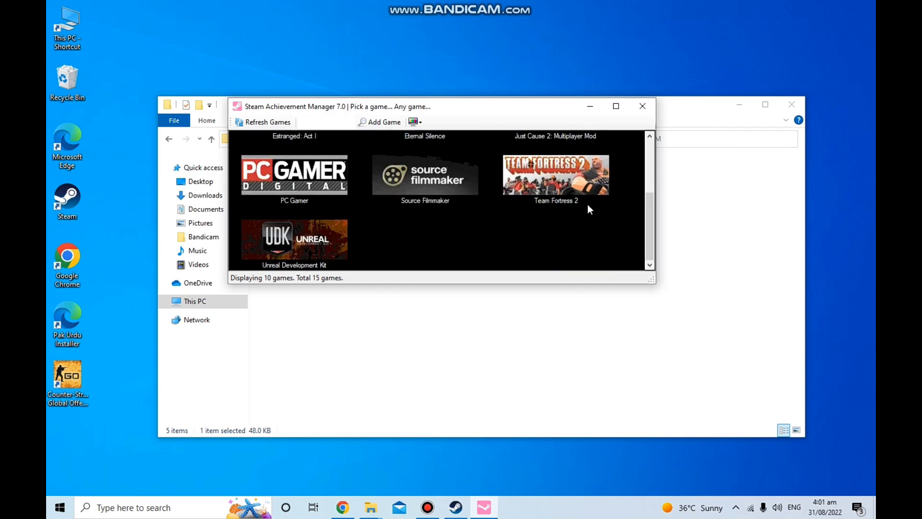
pyautogui.scroll(3, 447, 218)
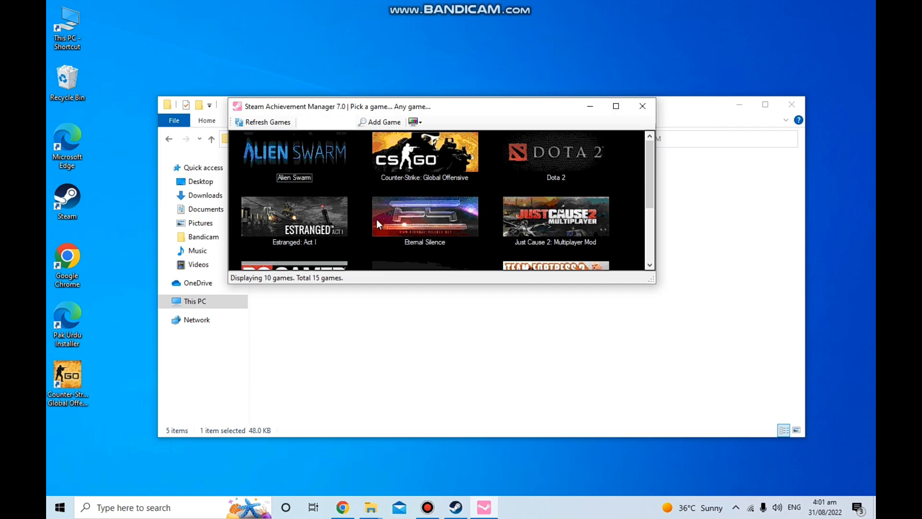
pyautogui.scroll(-3, 378, 223)
pyautogui.scroll(3, 371, 218)
pyautogui.scroll(-3, 590, 199)
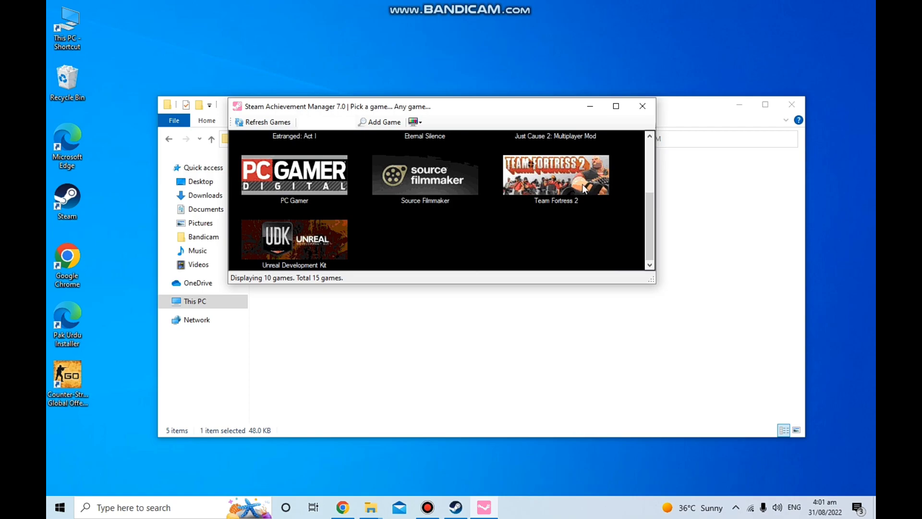
pyautogui.scroll(5, 475, 230)
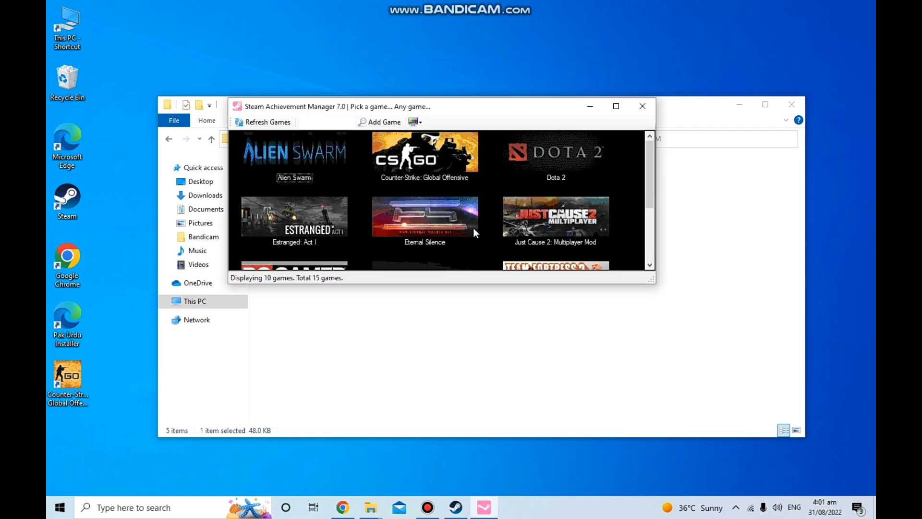
pyautogui.click(388, 123)
pyautogui.click(422, 150)
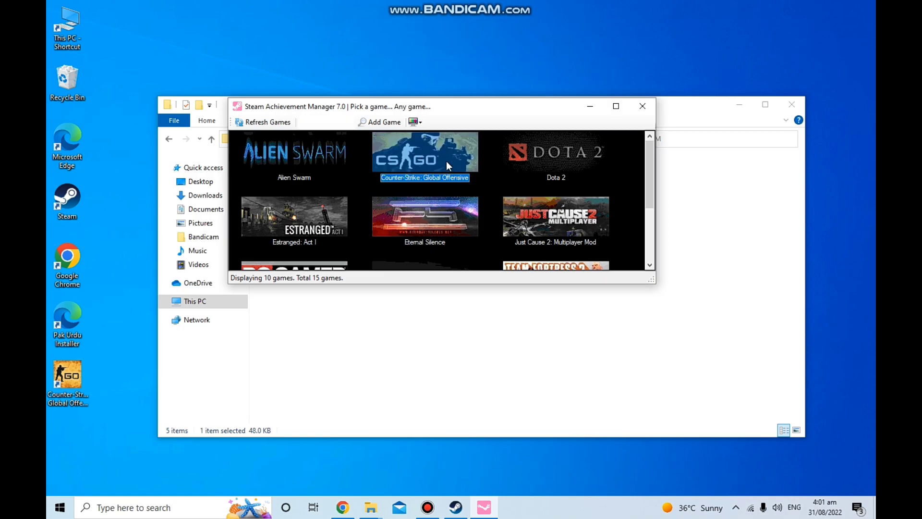
pyautogui.doubleClick(443, 157)
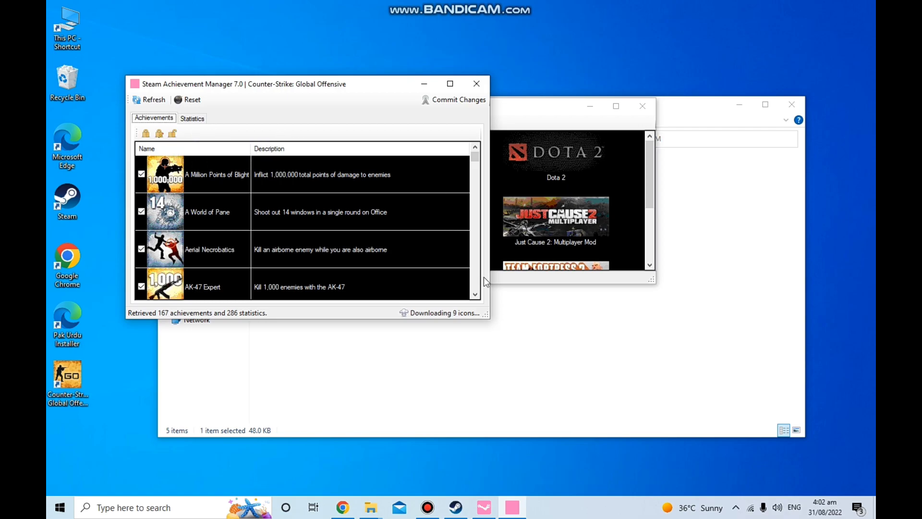
pyautogui.scroll(-3, 192, 240)
pyautogui.scroll(3, 192, 243)
# Open Dota 2's achievement window, move it aside, then close it since it is empty
pyautogui.click(476, 84)
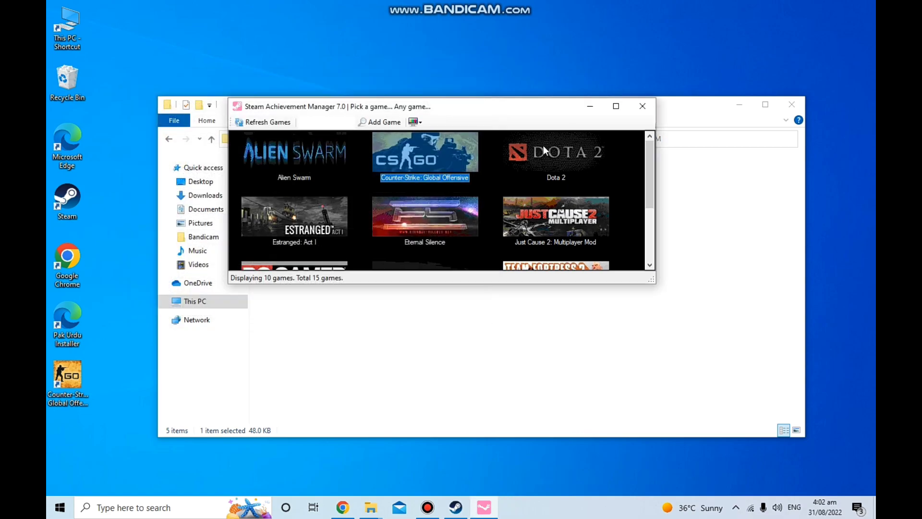
pyautogui.click(547, 151)
pyautogui.doubleClick(547, 150)
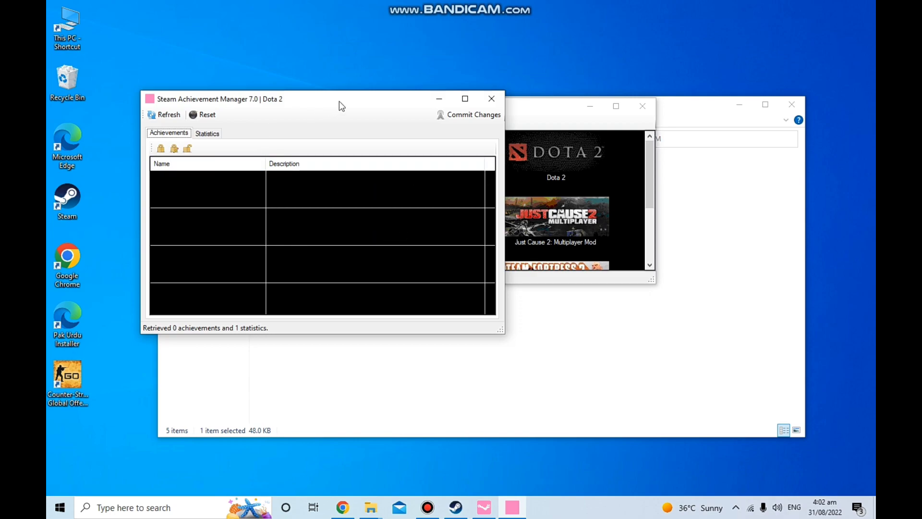
pyautogui.moveTo(339, 101); pyautogui.dragTo(476, 80)
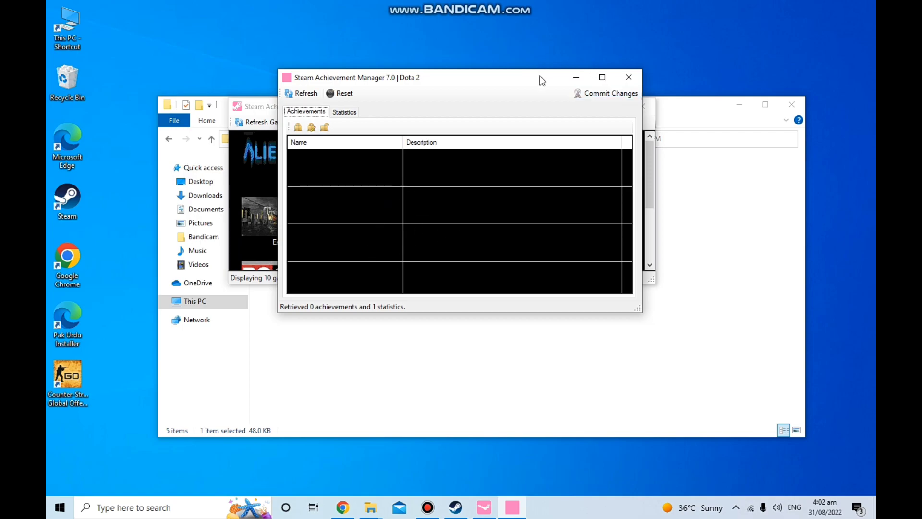
pyautogui.moveTo(541, 78); pyautogui.dragTo(474, 222)
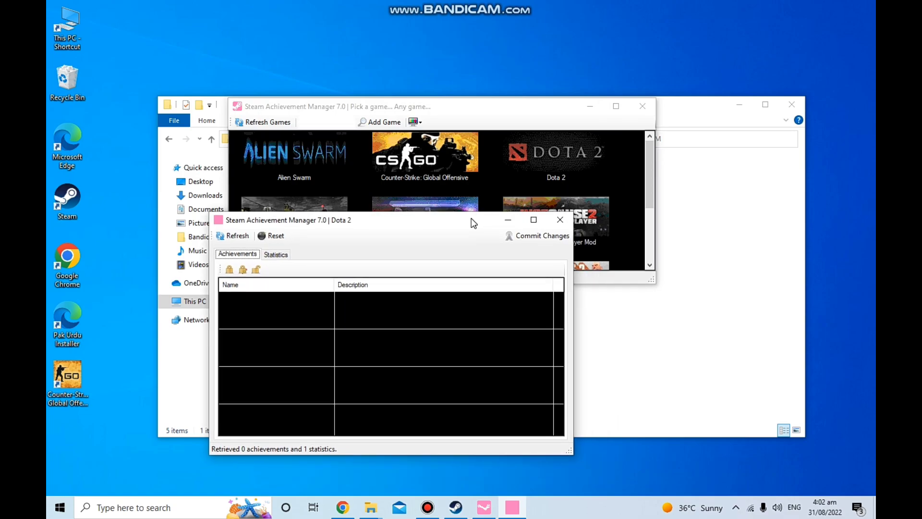
pyautogui.click(560, 219)
# Open Counter-Strike: Global Offensive's achievements, then bring the Steam library forward
pyautogui.click(423, 154)
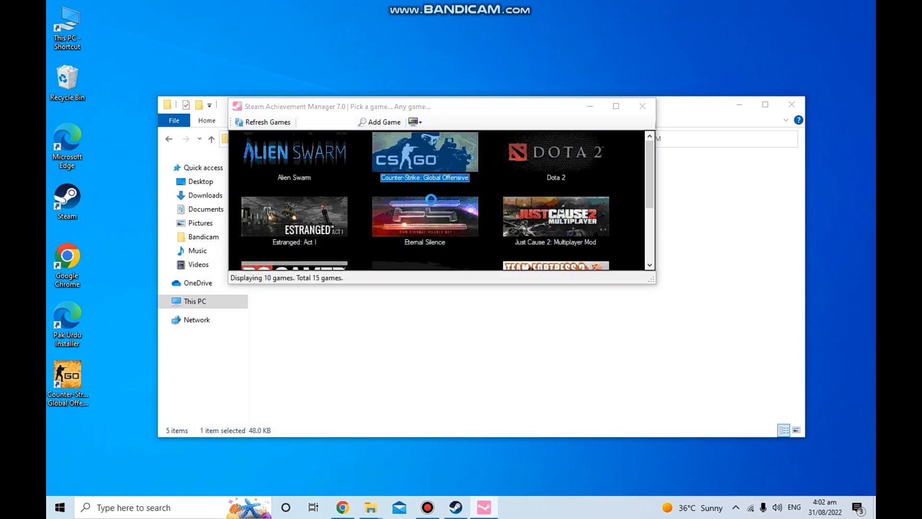
pyautogui.doubleClick(425, 153)
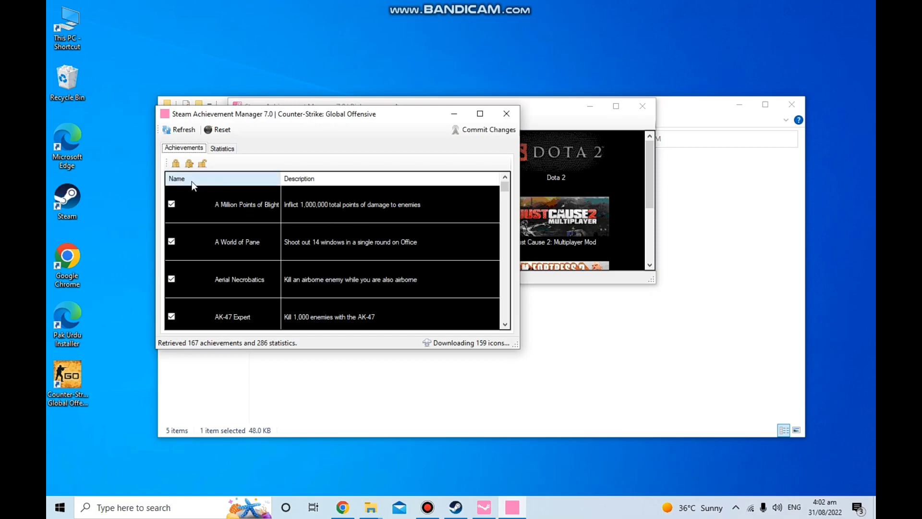
pyautogui.scroll(-2, 349, 243)
pyautogui.click(458, 509)
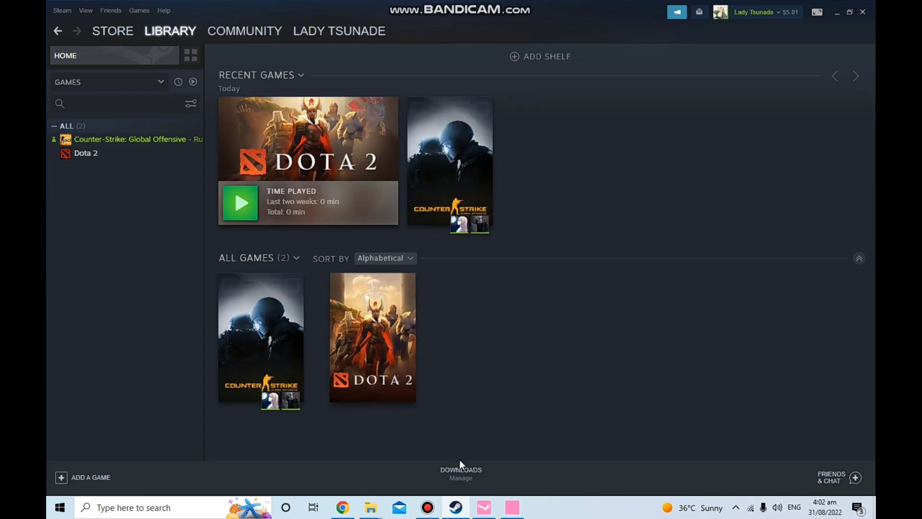
# Unlock all Counter-Strike: Global Offensive achievements, commit them to Steam, acknowledge the message and close the window
pyautogui.click(512, 508)
pyautogui.click(512, 508)
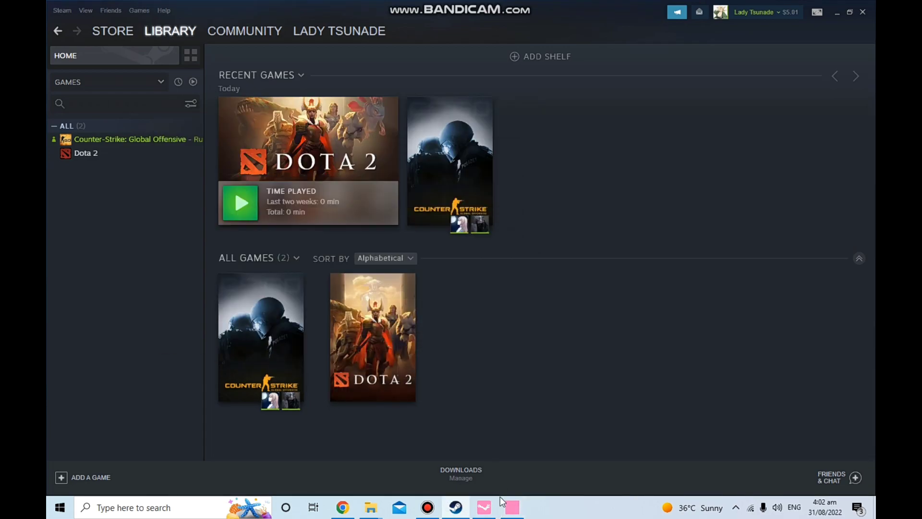
pyautogui.click(512, 508)
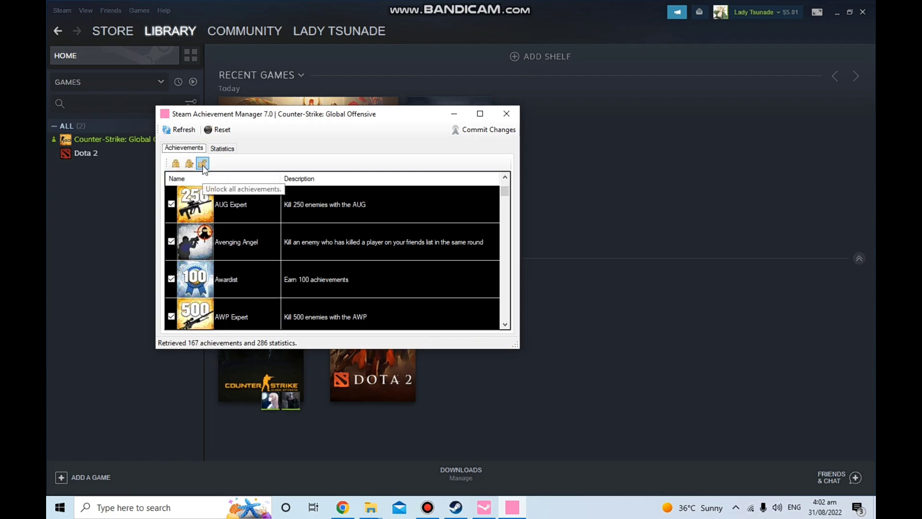
pyautogui.click(203, 164)
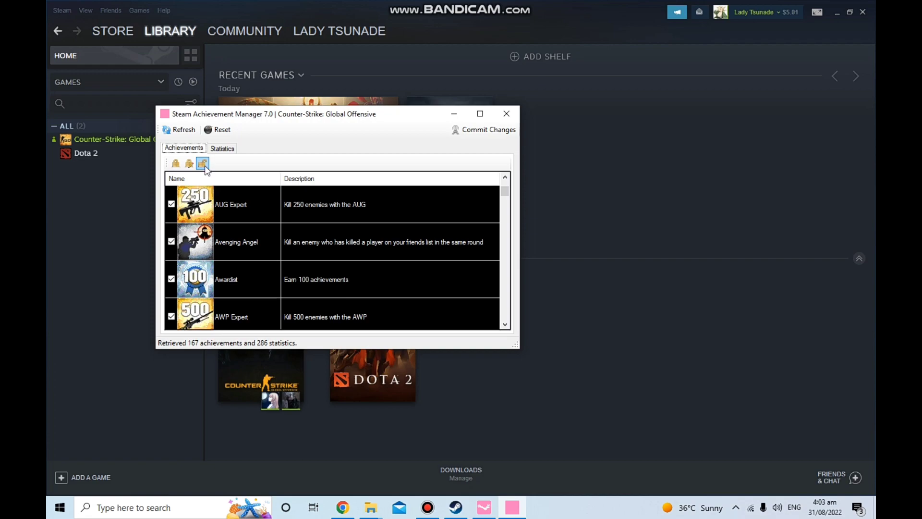
pyautogui.click(482, 135)
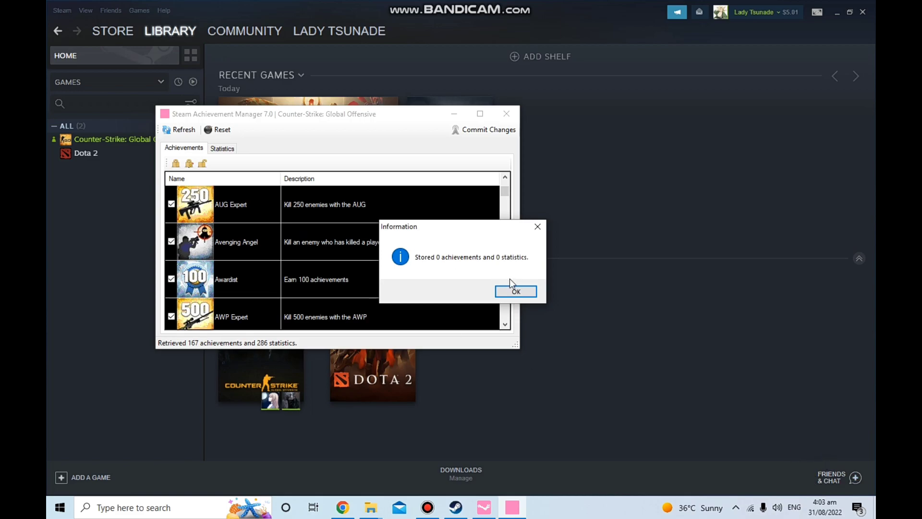
pyautogui.click(518, 287)
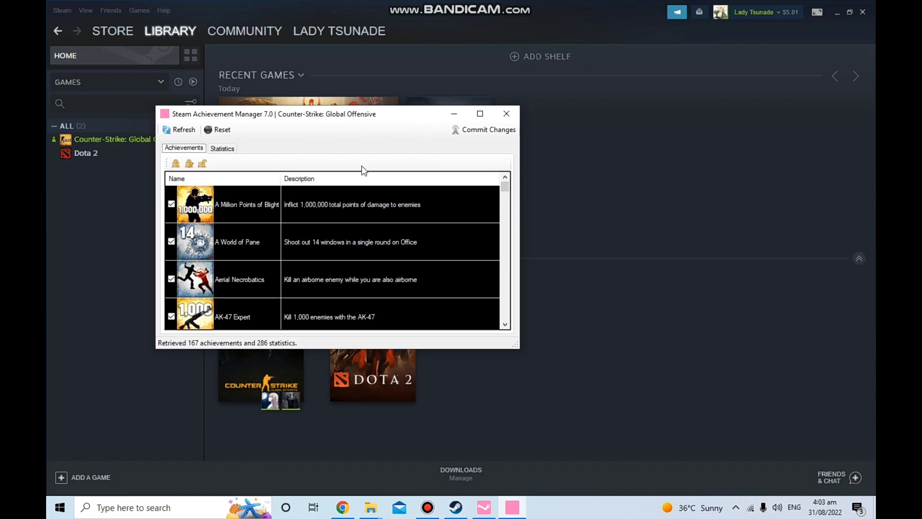
pyautogui.click(509, 115)
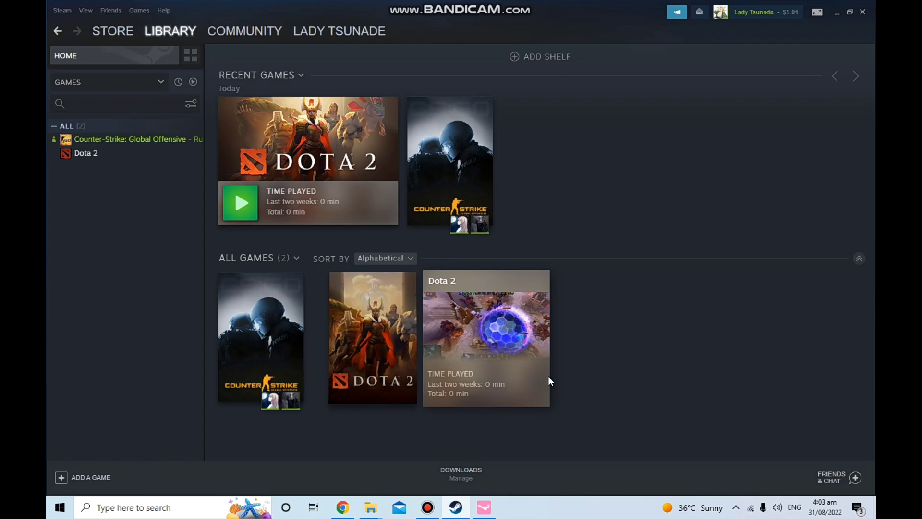
# Open Dota 2's Steam page, then open, reload and close its empty SAM achievement window
pyautogui.click(471, 347)
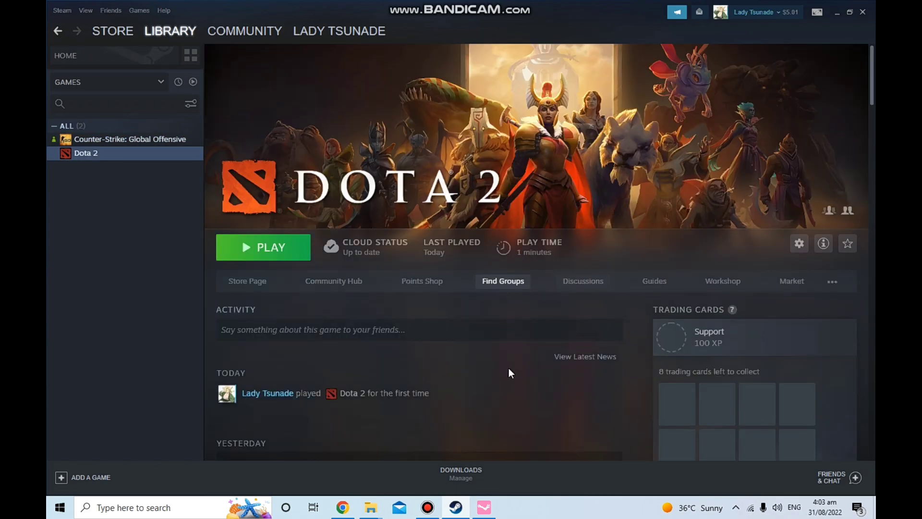
pyautogui.click(575, 186)
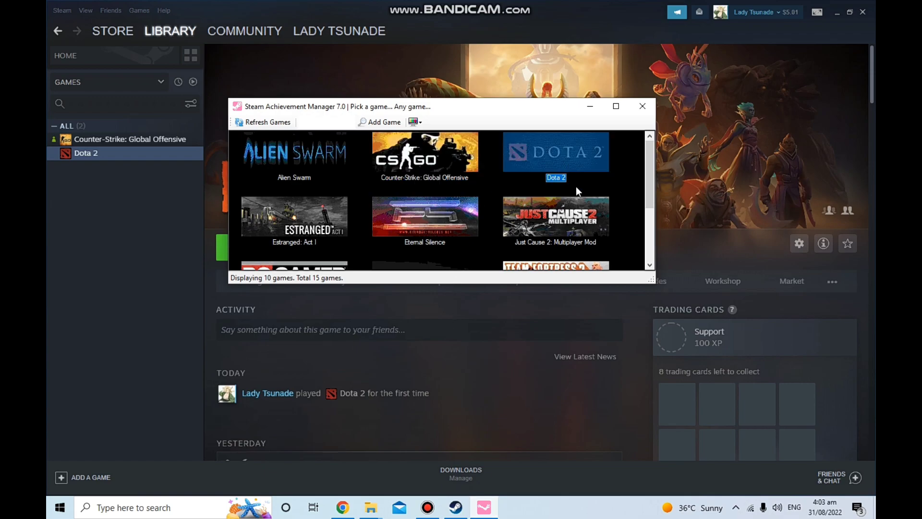
pyautogui.doubleClick(554, 165)
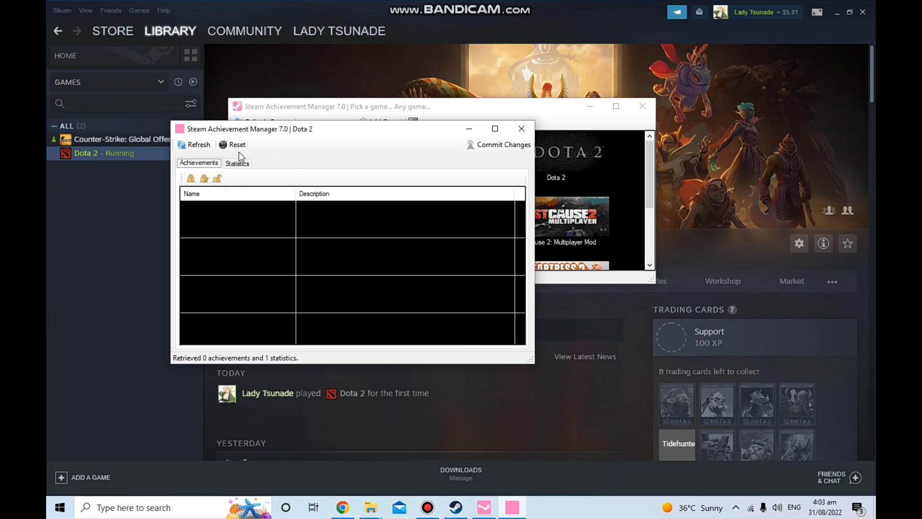
pyautogui.click(195, 144)
pyautogui.click(521, 129)
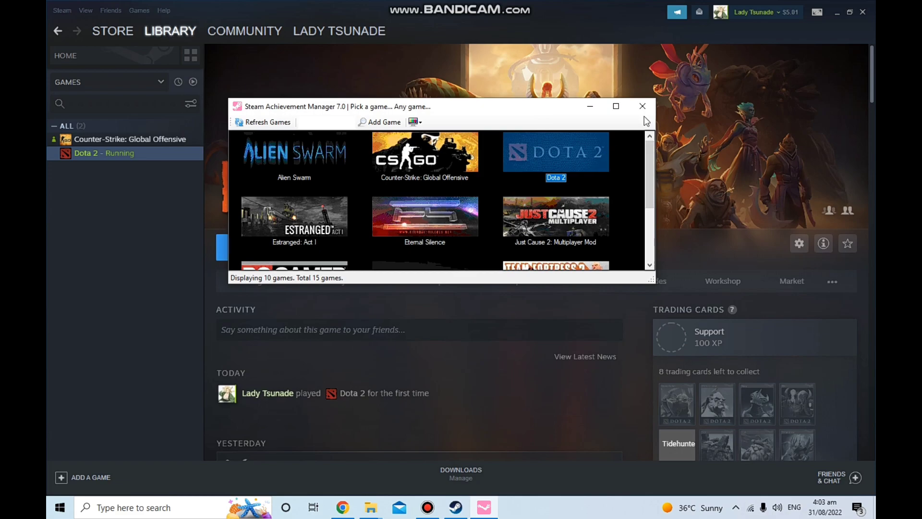